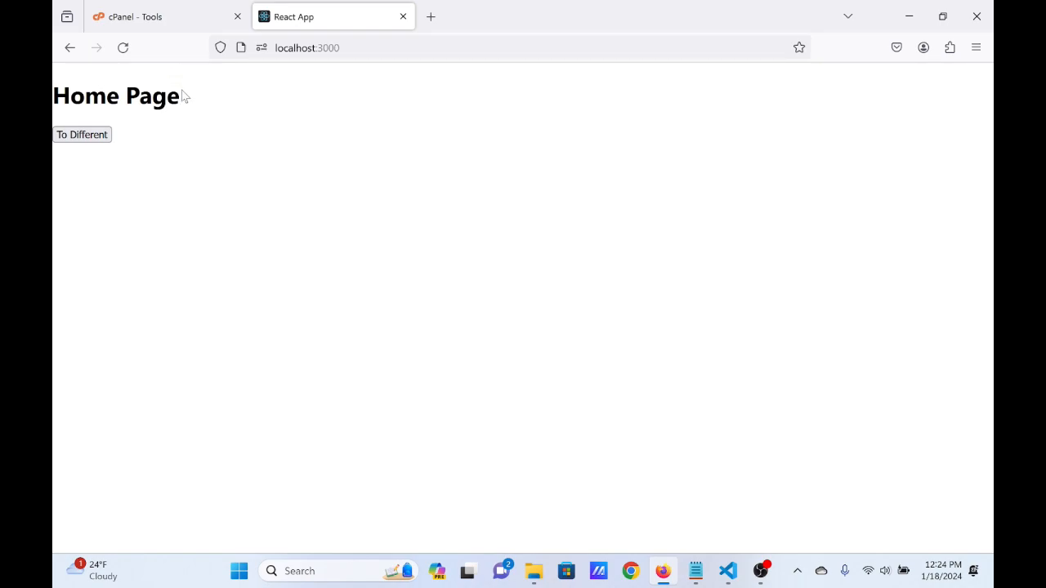
Test the React app's navigation by switching between the Home Page and the Different page.
click(363, 137)
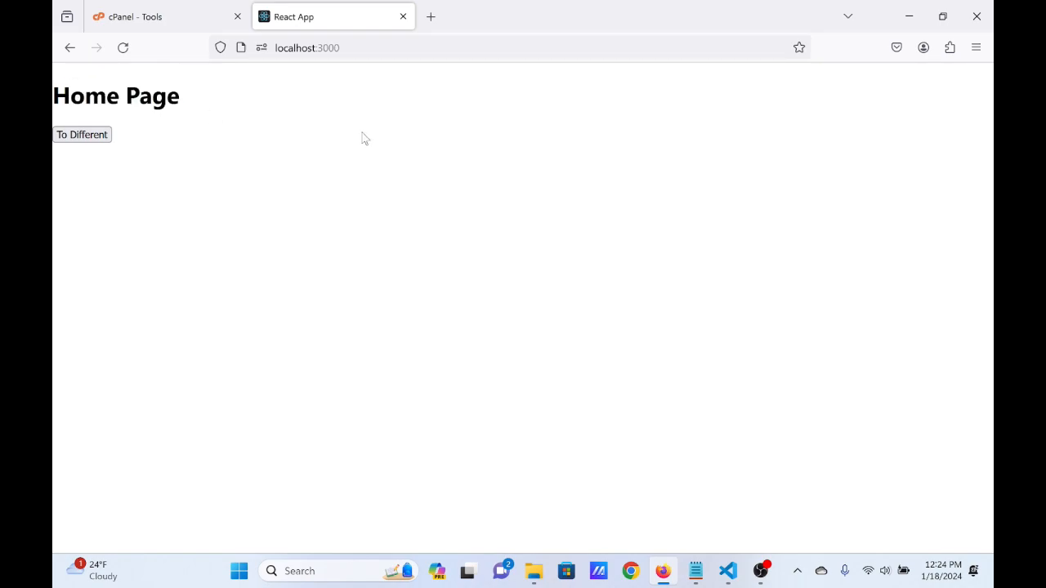
click(92, 137)
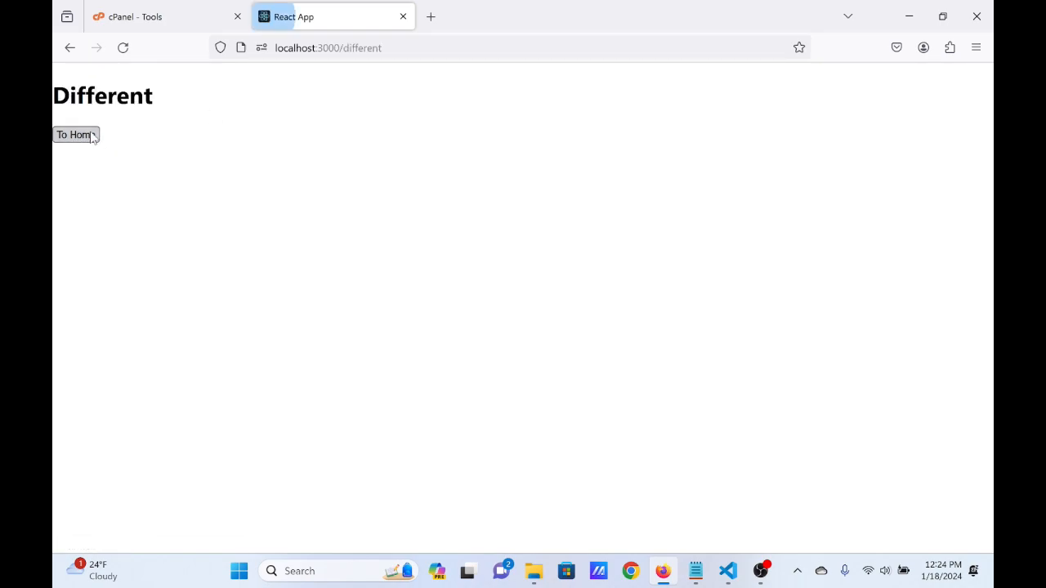
drag(172, 101, 54, 96)
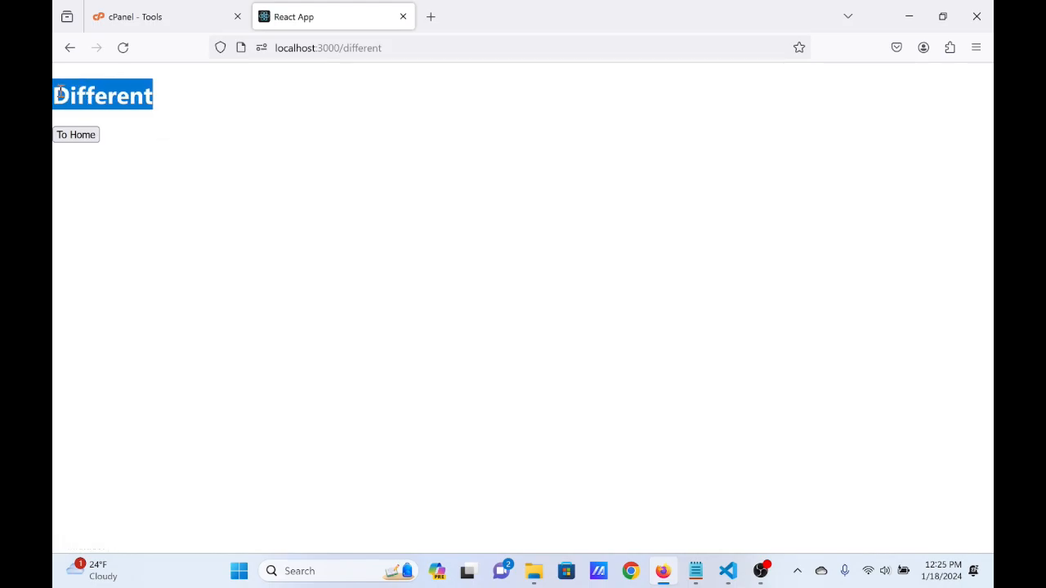
click(98, 123)
click(76, 135)
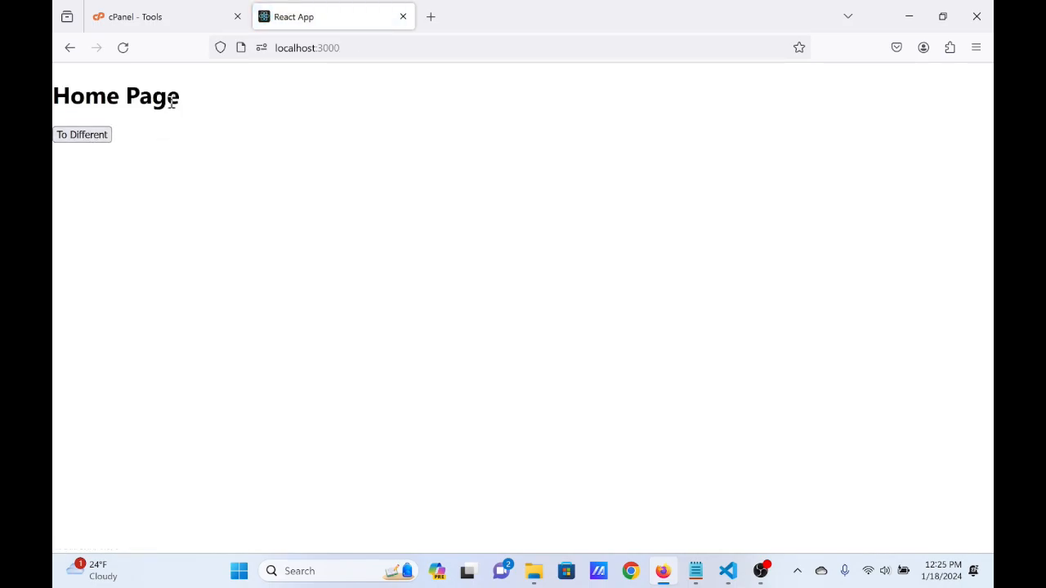
click(82, 135)
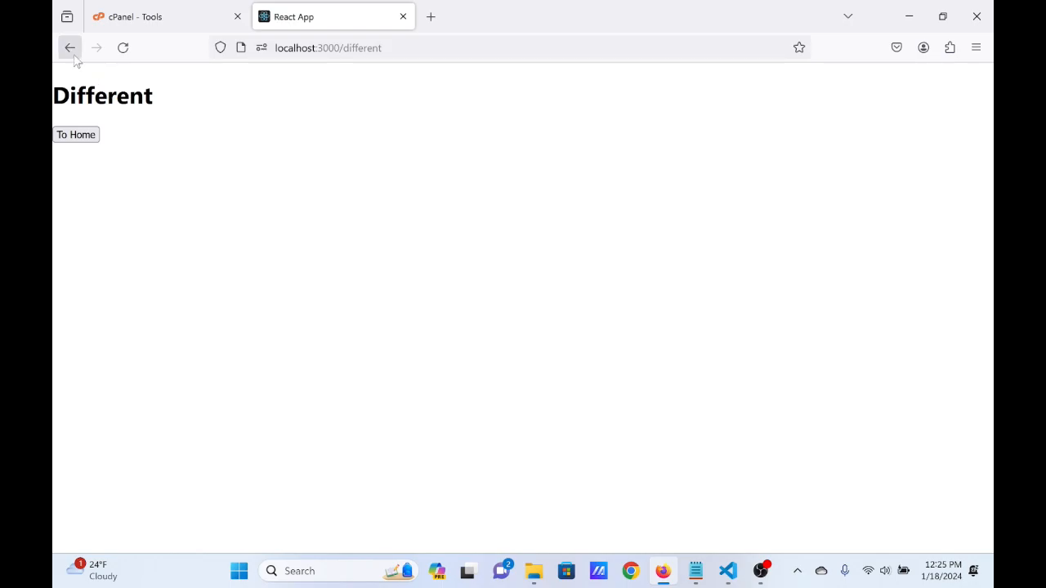
Switch to VS Code and inspect package.json and package-lock.json, then collapse the components folder.
click(921, 28)
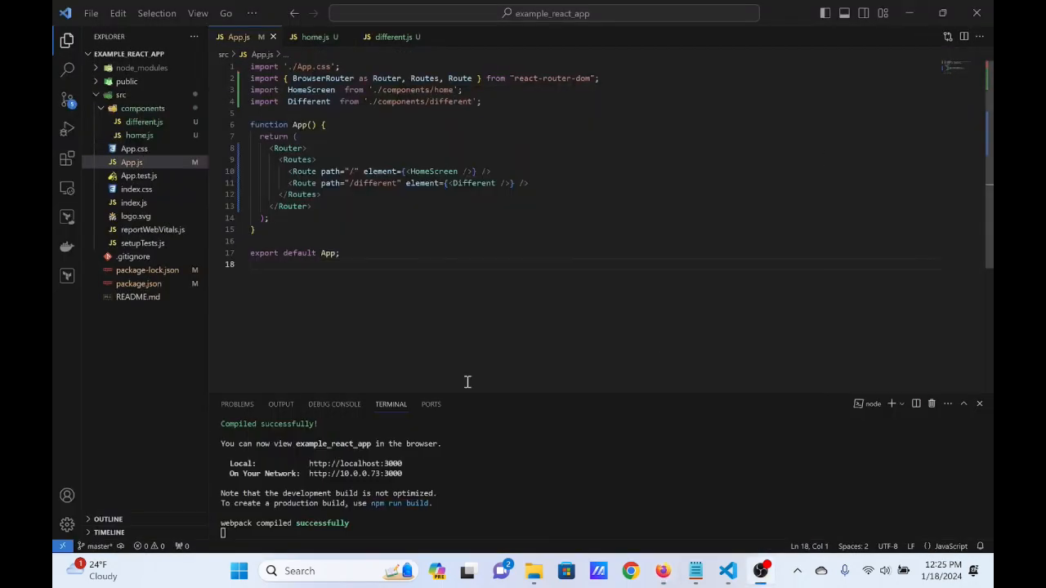
click(164, 285)
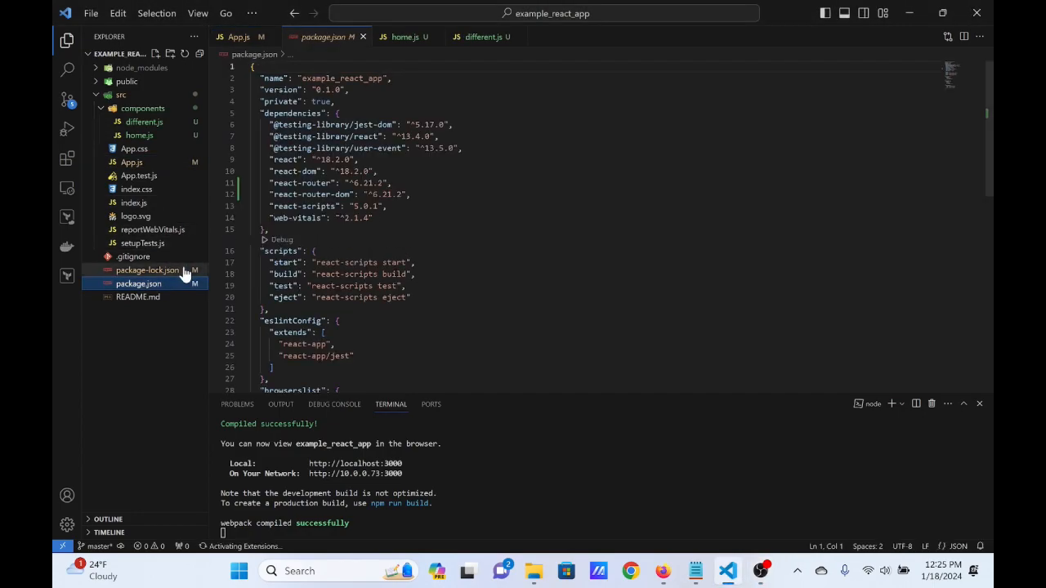
click(182, 271)
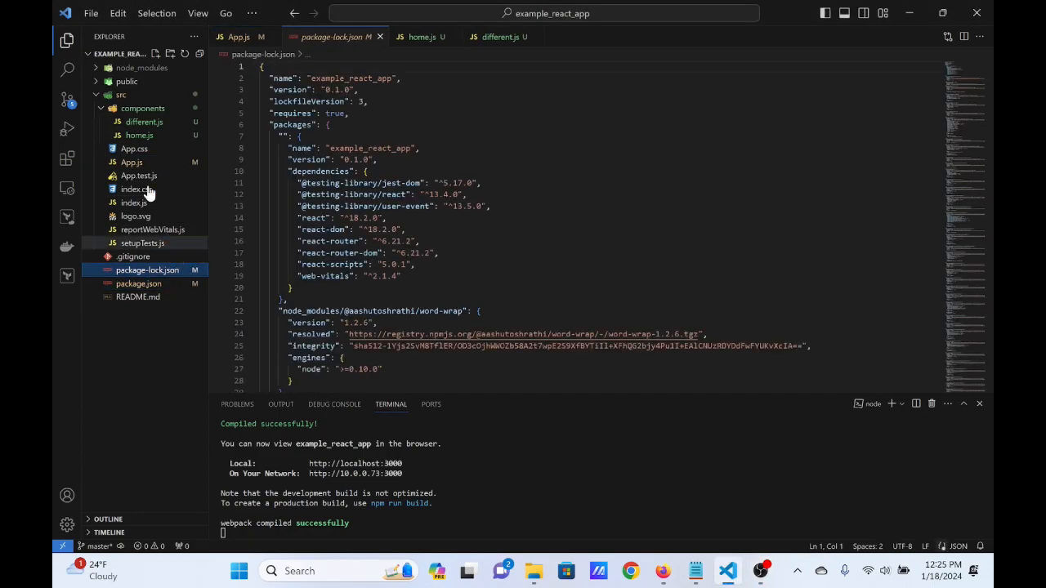
click(130, 108)
Stop the running development server and create a production build with npm run build.
click(492, 474)
key(ctrl+c)
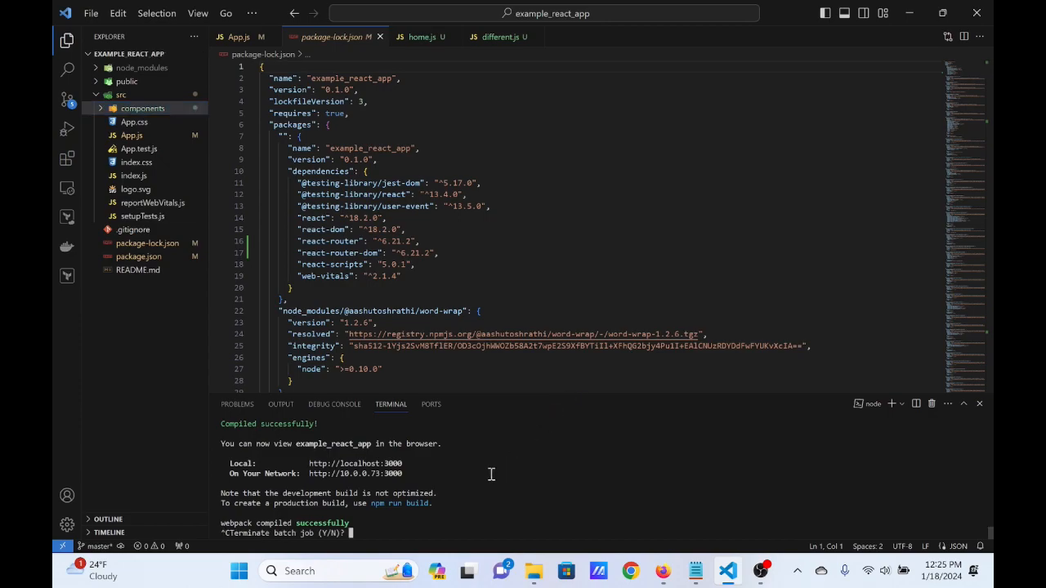
text(y)
key(Return)
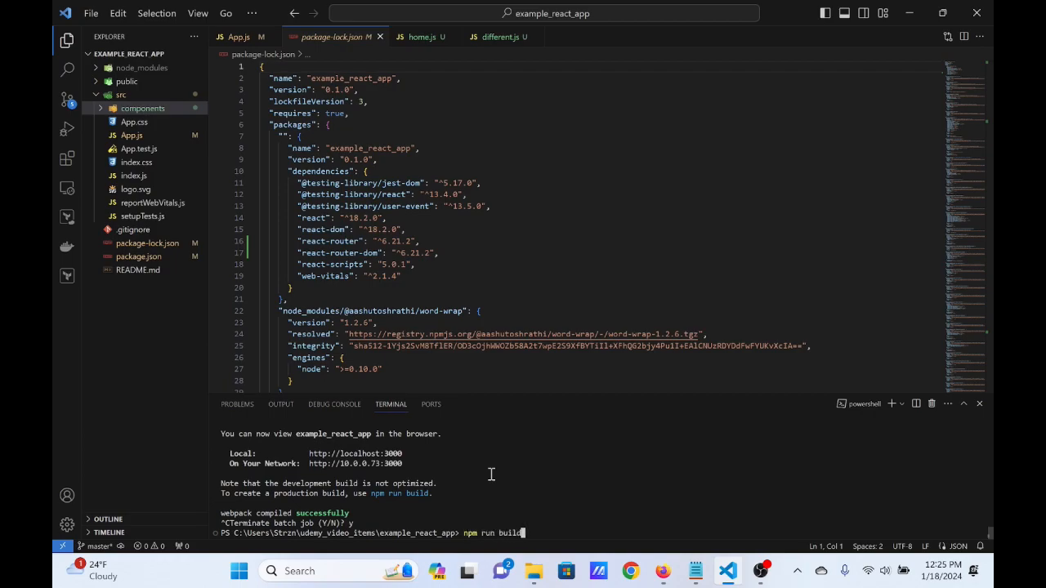
key(Return)
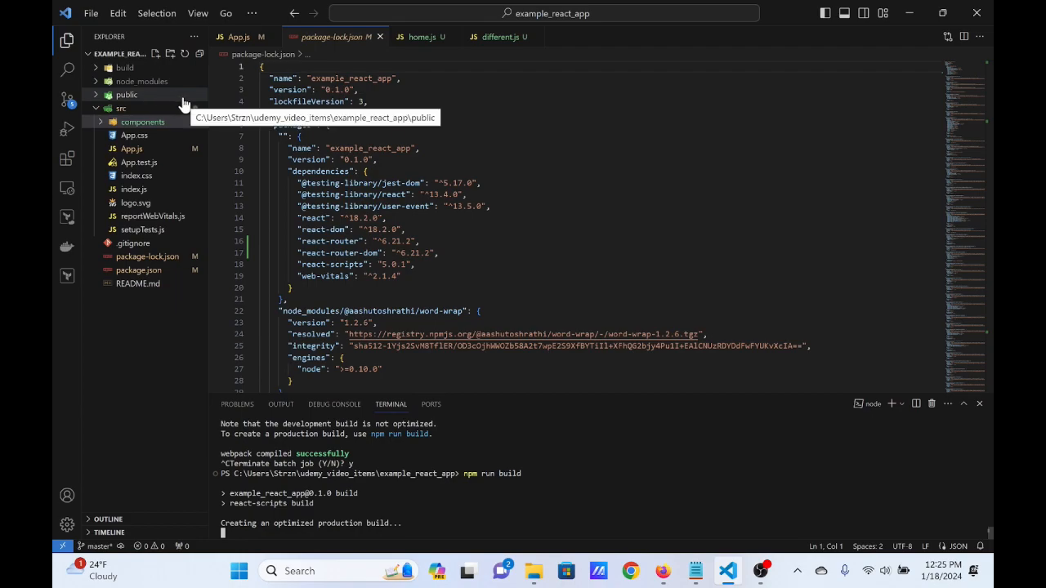
Examine the generated build folder's contents, including its index.html file.
click(155, 70)
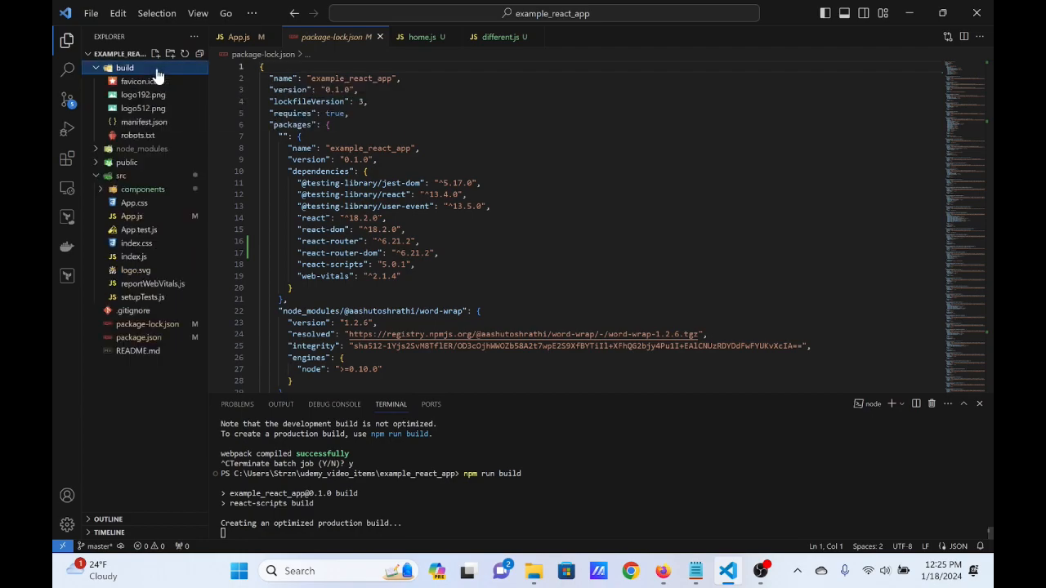
click(135, 70)
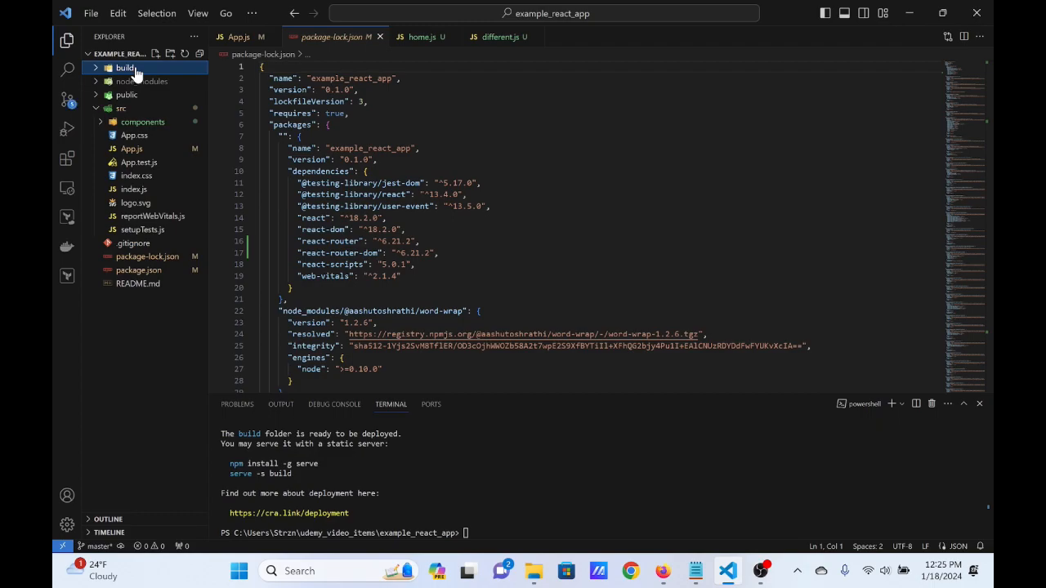
click(137, 72)
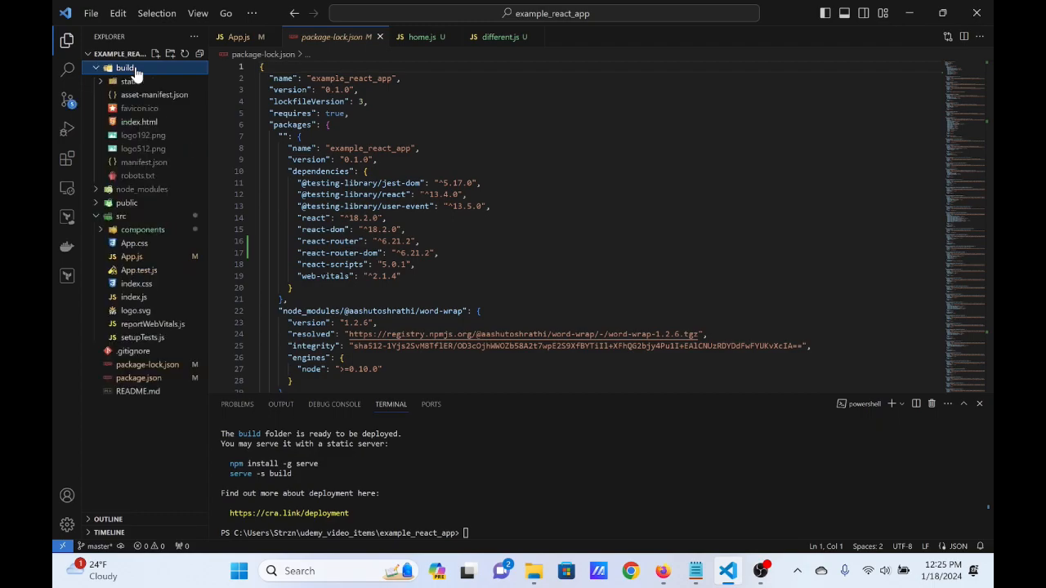
click(151, 127)
click(346, 37)
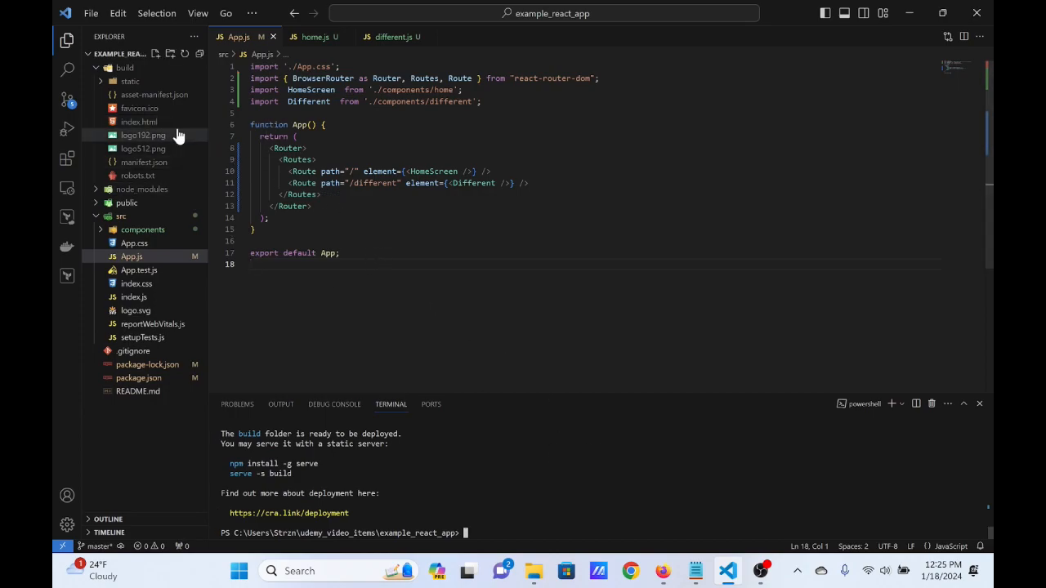
click(493, 463)
In File Explorer, compress the build folder inside example_react_app into a ZIP file named build.zip.
click(533, 571)
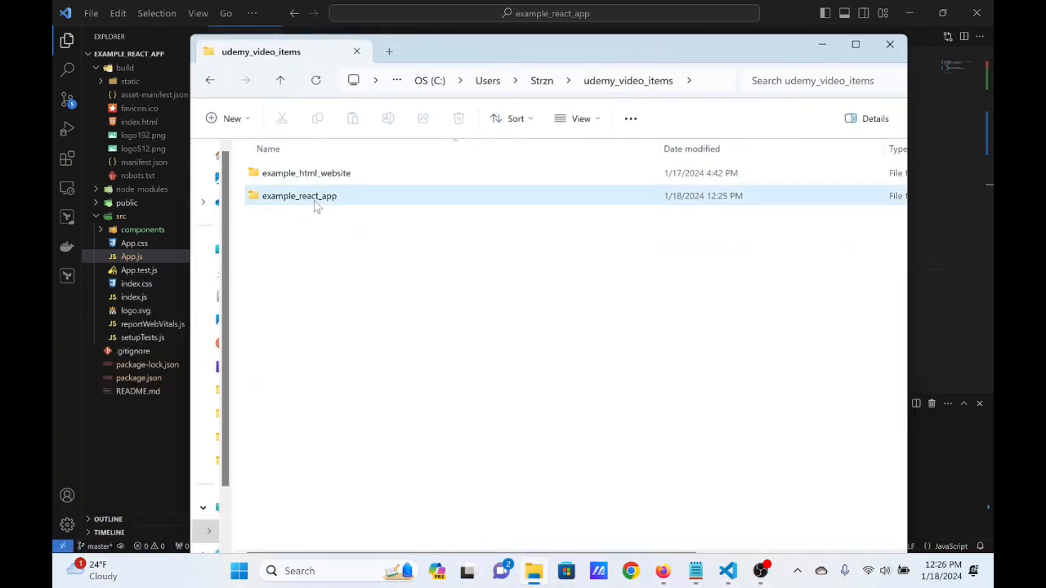
double_click(331, 196)
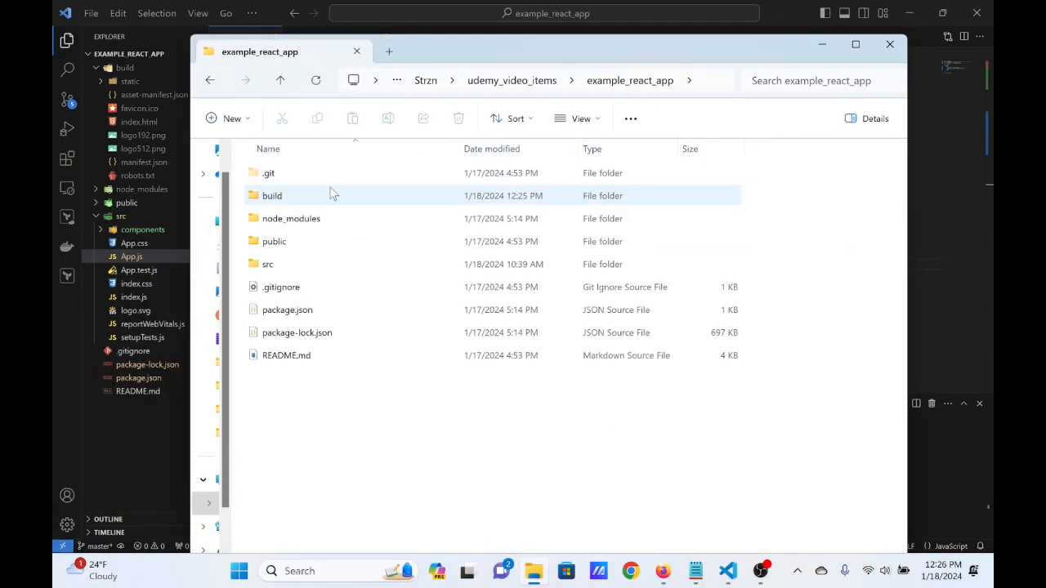
click(281, 200)
right_click(276, 204)
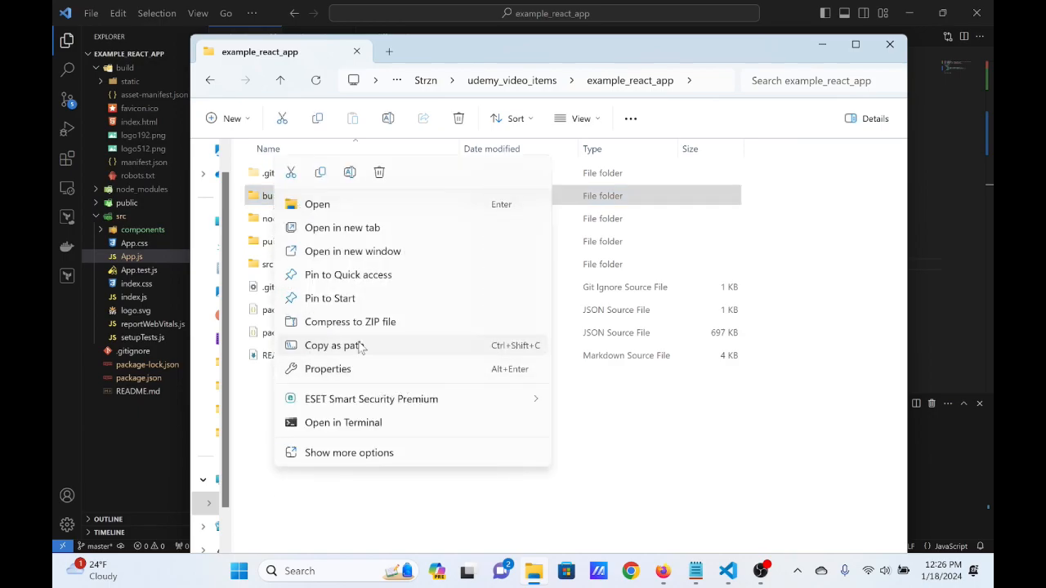
click(353, 322)
key(Return)
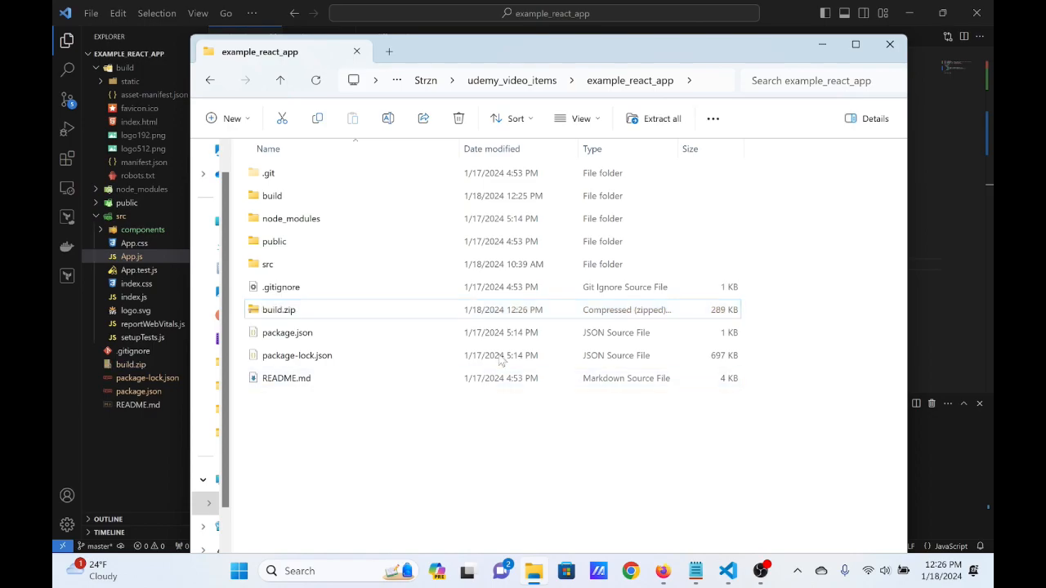
click(823, 44)
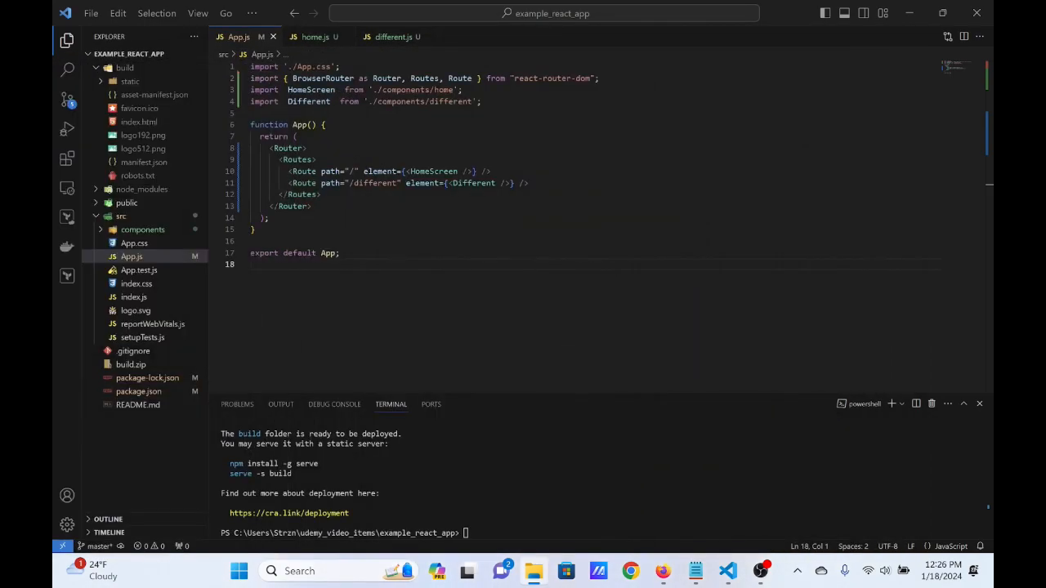
Switch to Firefox, close the React App page, and open the public_html folder in cPanel's File Manager.
click(663, 570)
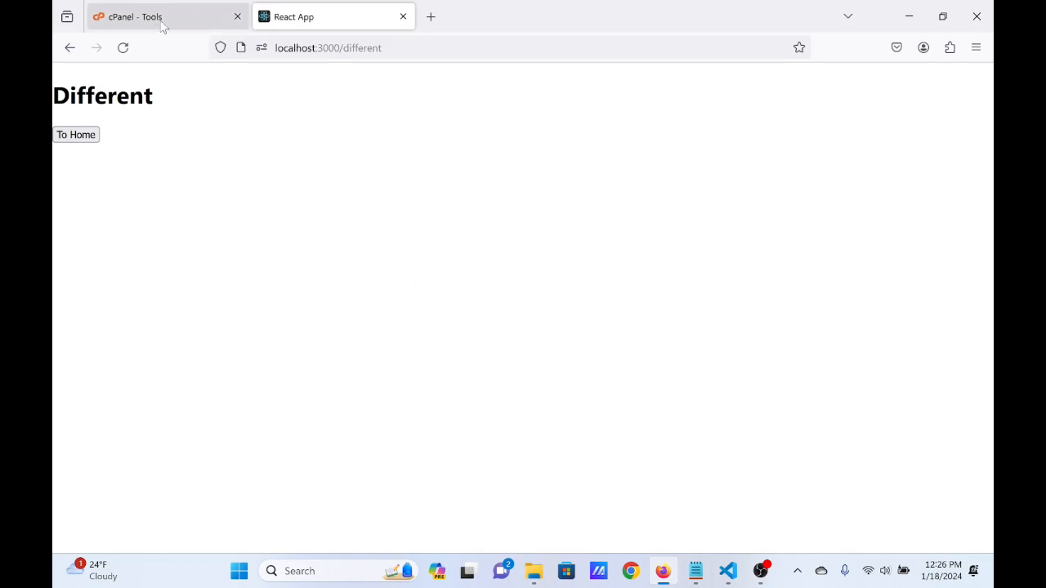
click(403, 16)
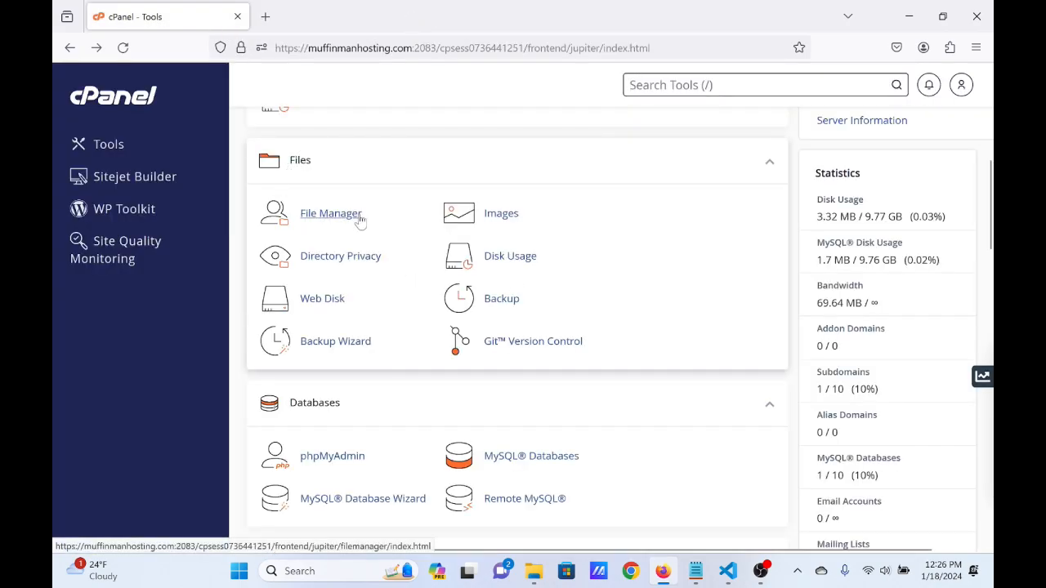
scroll(385, 217, up, 4)
scroll(387, 224, down, 4)
click(338, 218)
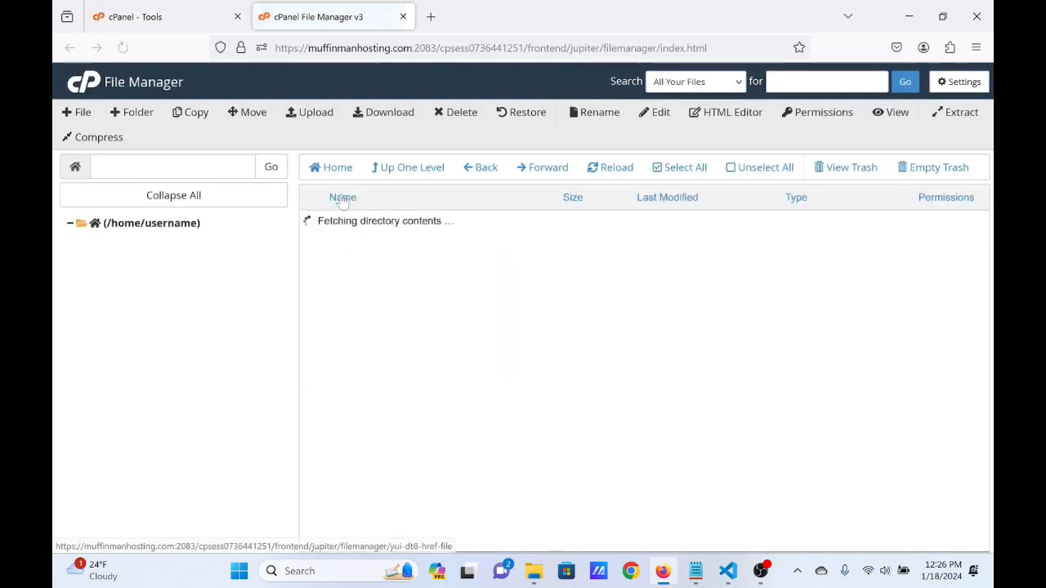
scroll(462, 427, down, 1)
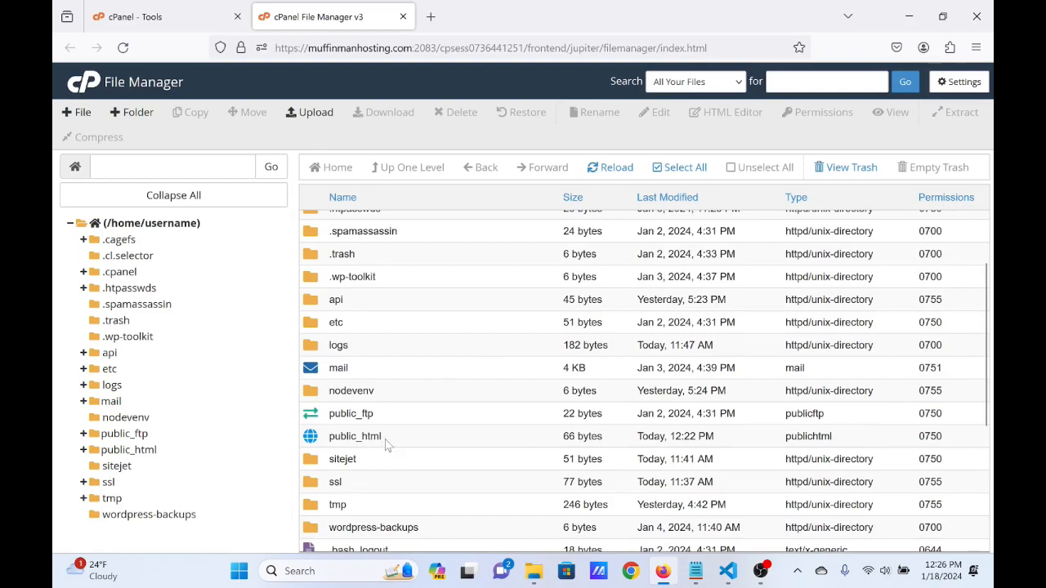
double_click(384, 438)
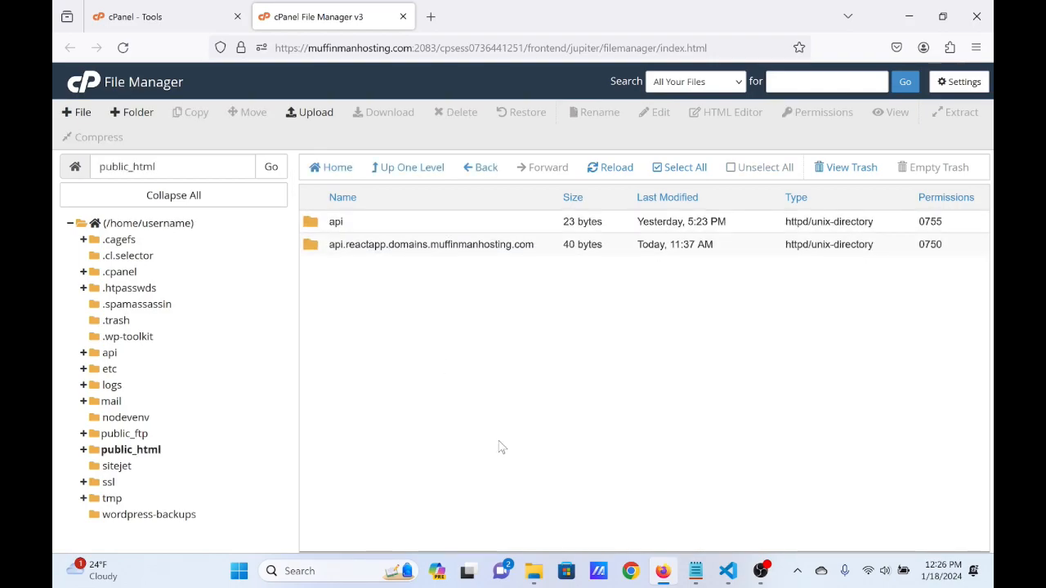
Upload build.zip from the example_react_app folder to public_html and return to that directory's file list.
click(309, 116)
drag(54, 282, 614, 278)
drag(351, 537, 208, 294)
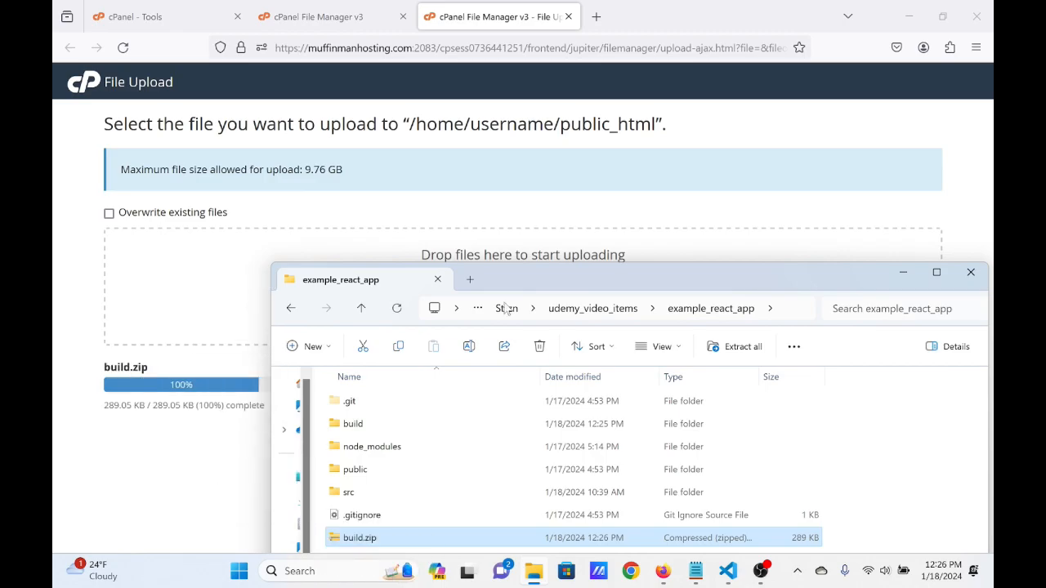
click(904, 272)
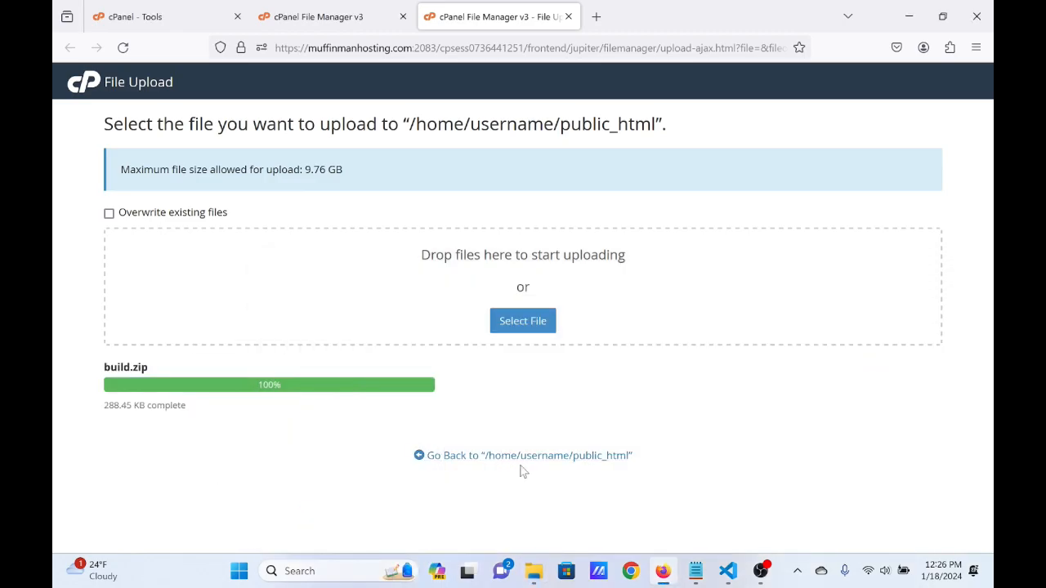
click(427, 456)
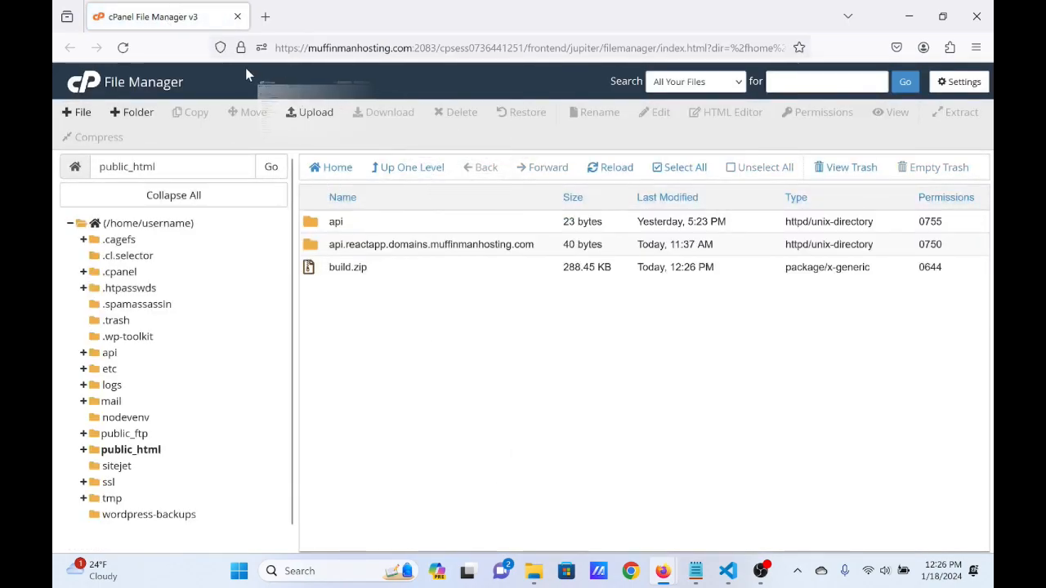
Extract build.zip into /public_html and dismiss the extraction results.
click(411, 278)
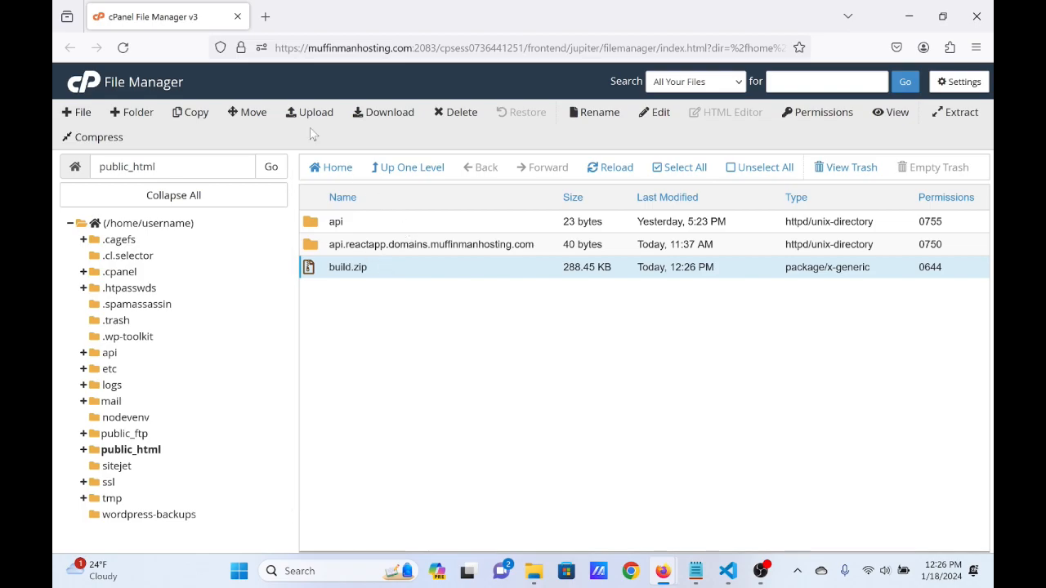
click(958, 115)
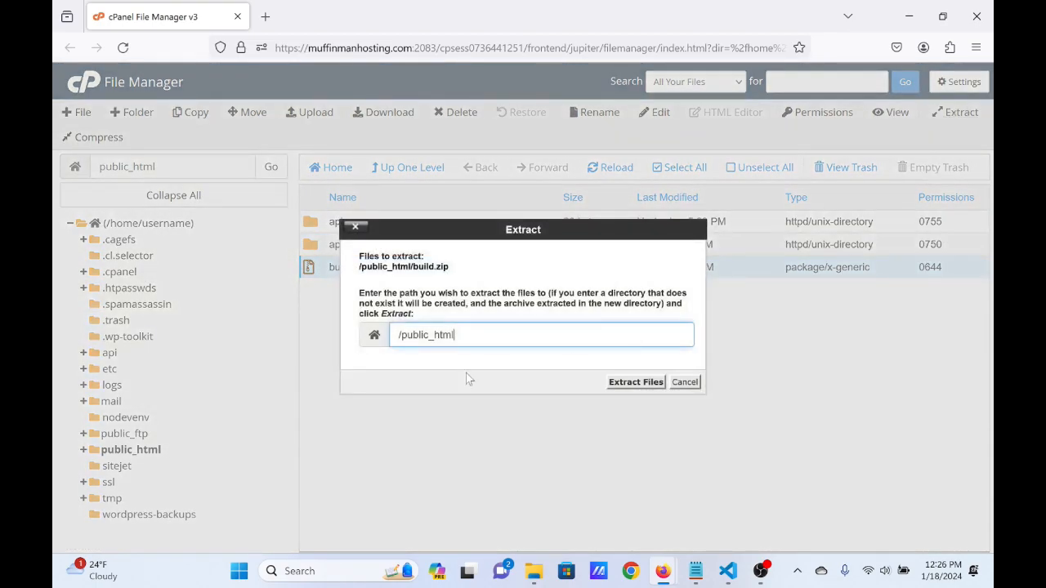
click(642, 385)
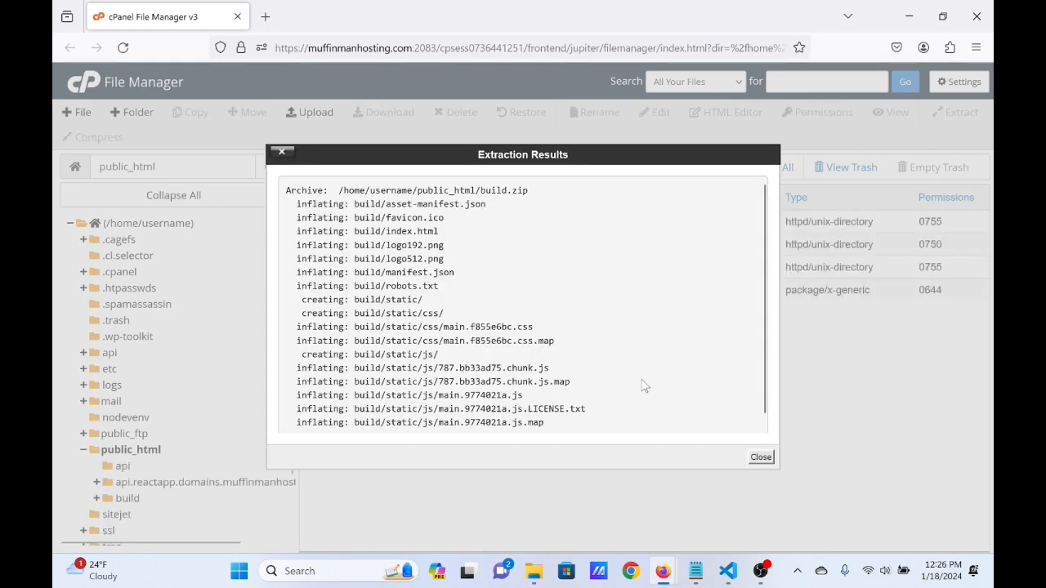
click(768, 461)
Permanently delete build.zip from public_html, skipping the trash.
click(390, 273)
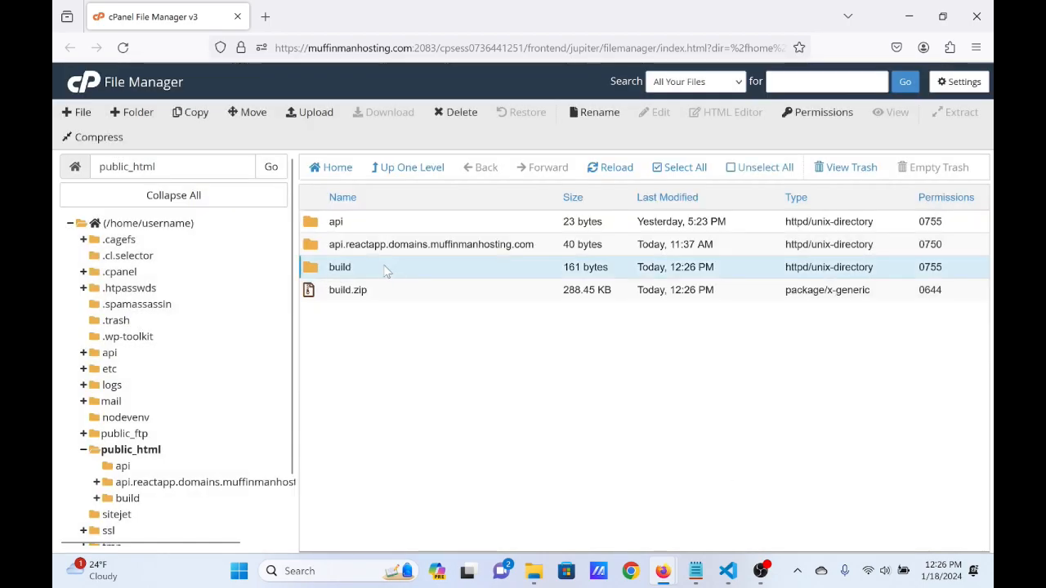
click(396, 294)
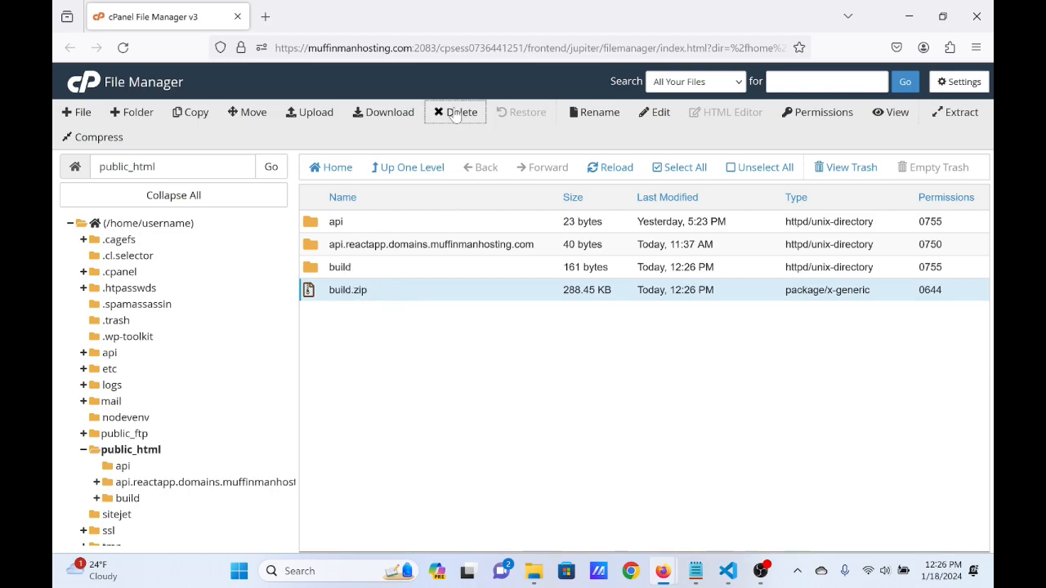
click(458, 112)
click(372, 314)
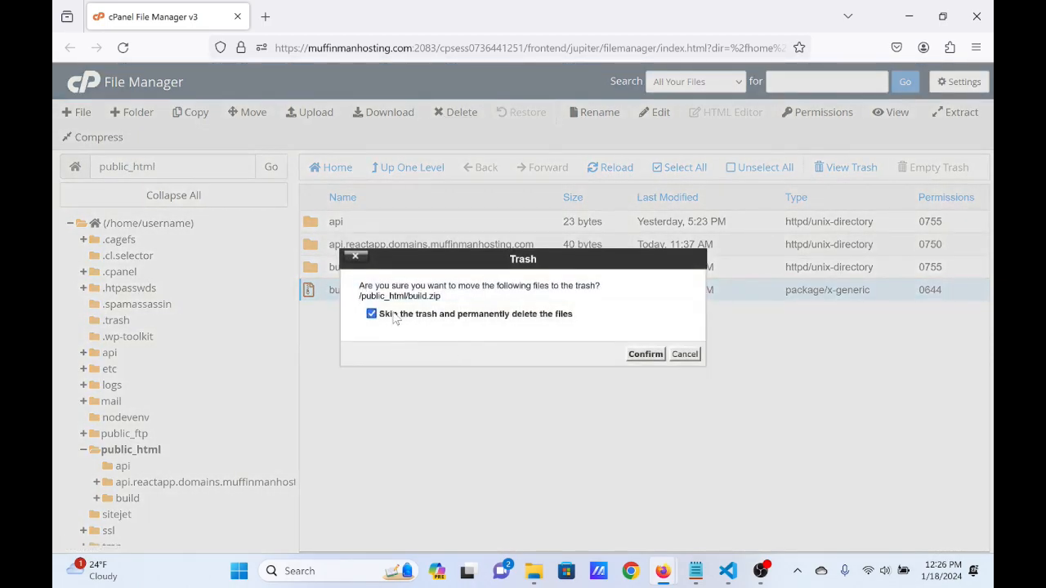
click(645, 354)
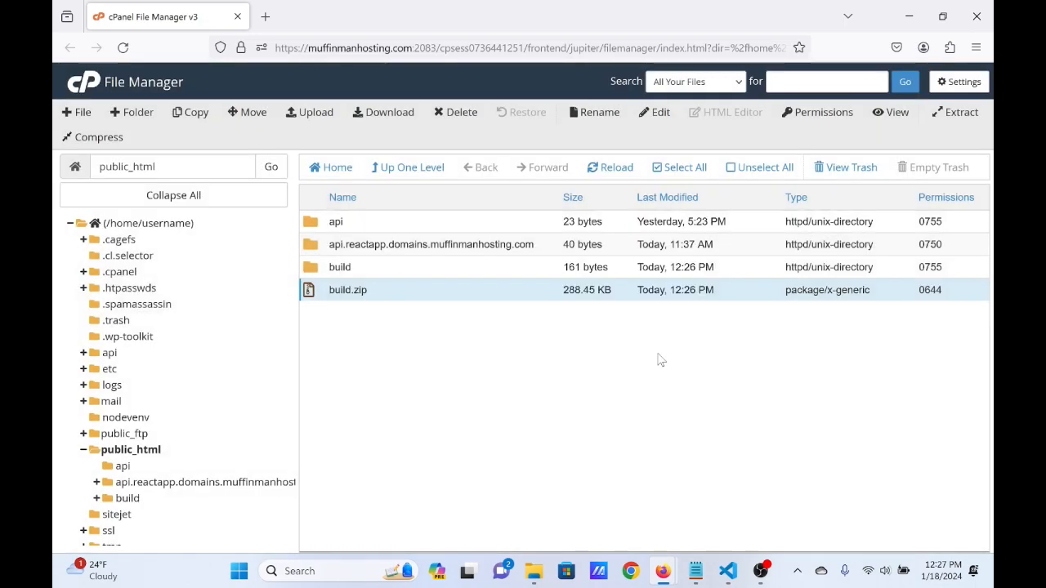
Move everything inside the build folder to /public_html/ and return to the public_html listing.
double_click(368, 275)
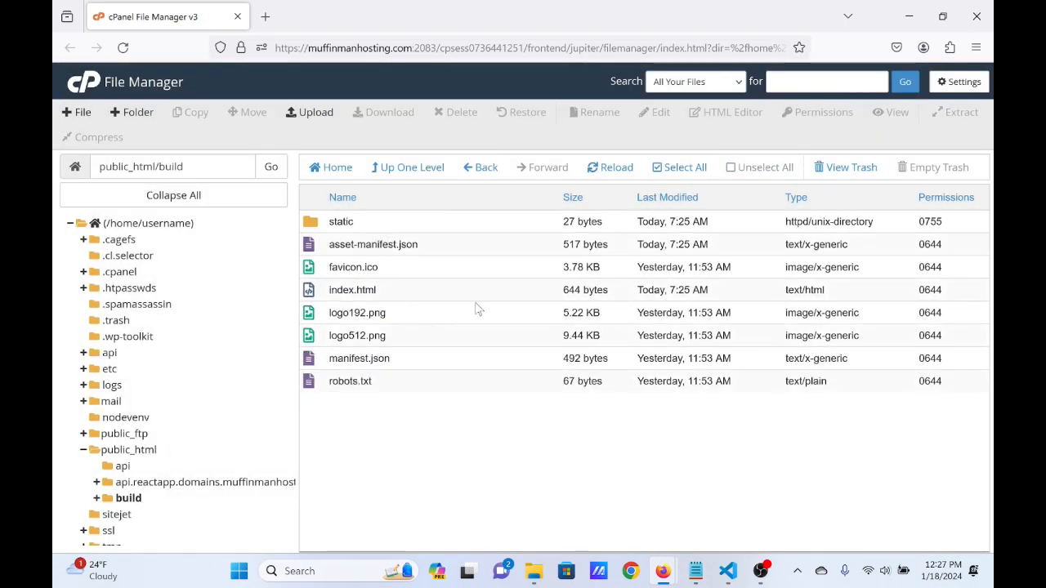
click(687, 169)
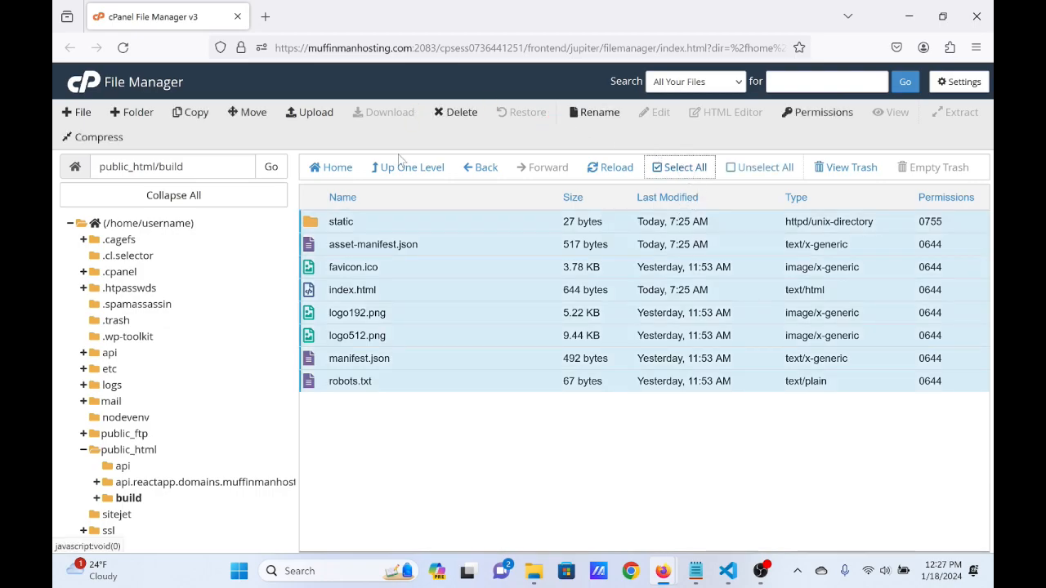
click(249, 112)
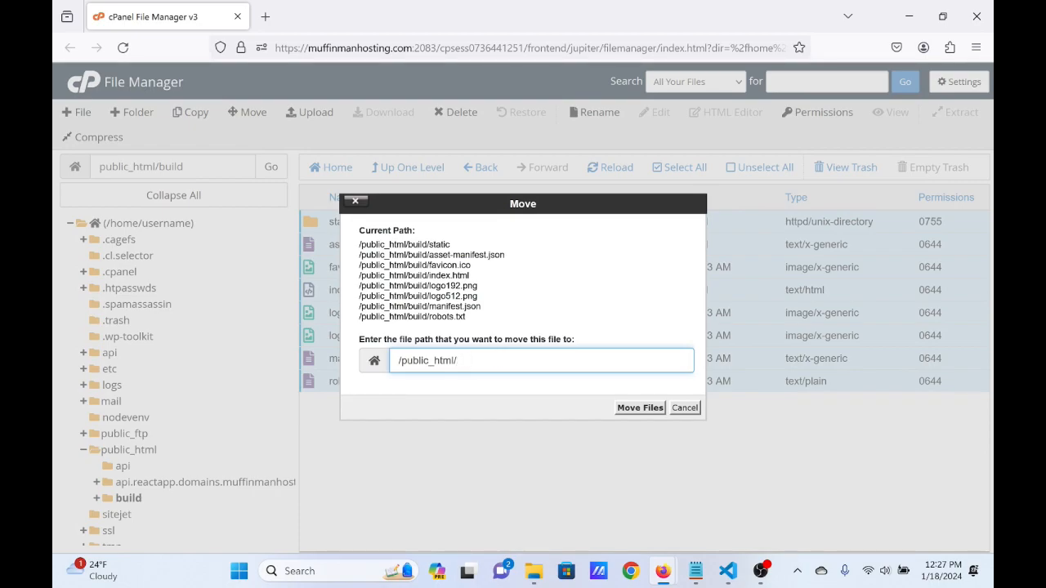
click(631, 407)
click(409, 167)
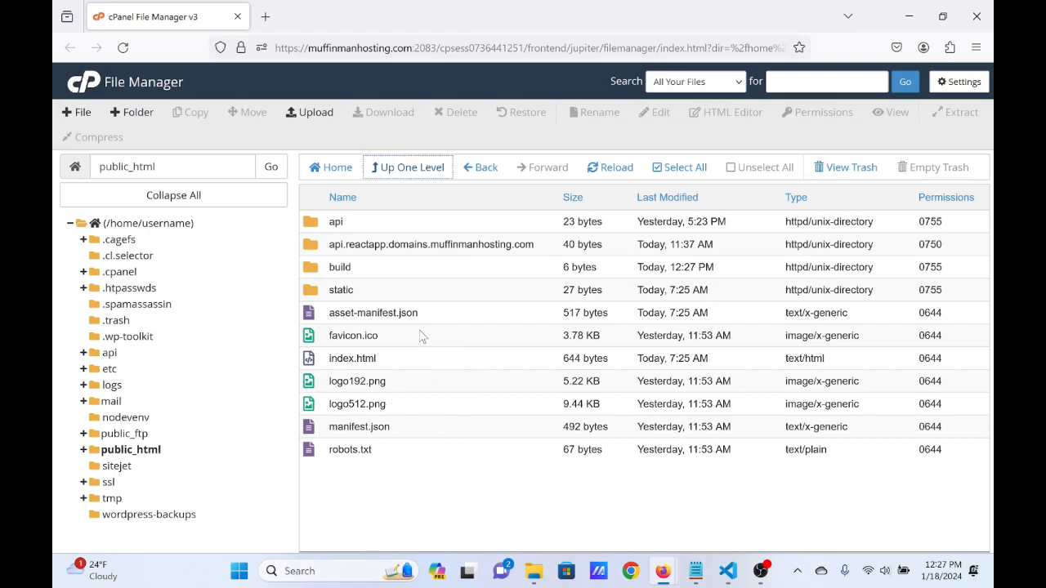
Delete the emptied build folder from public_html and confirm the deletion.
click(391, 271)
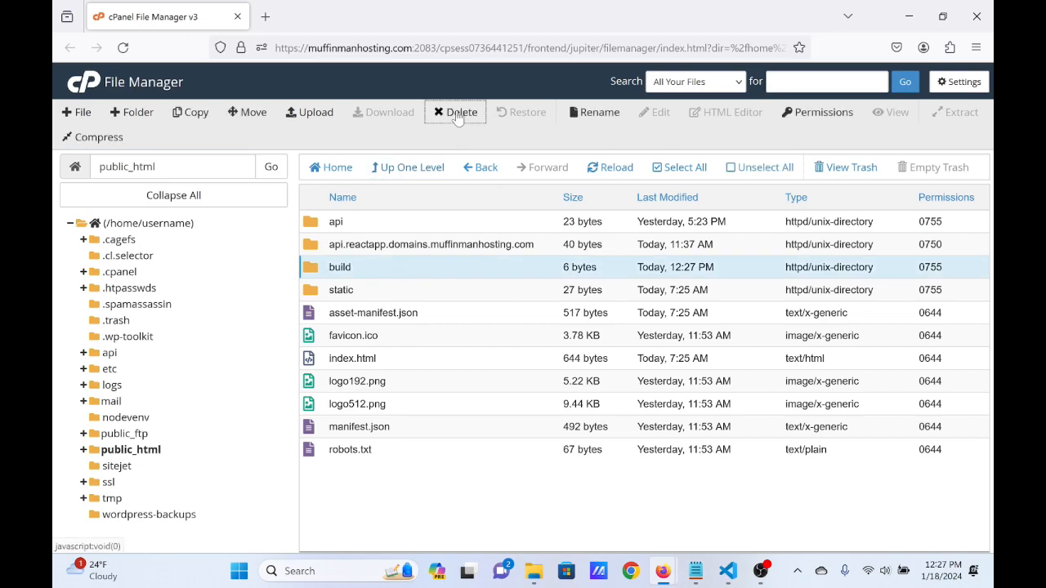
click(453, 112)
click(649, 352)
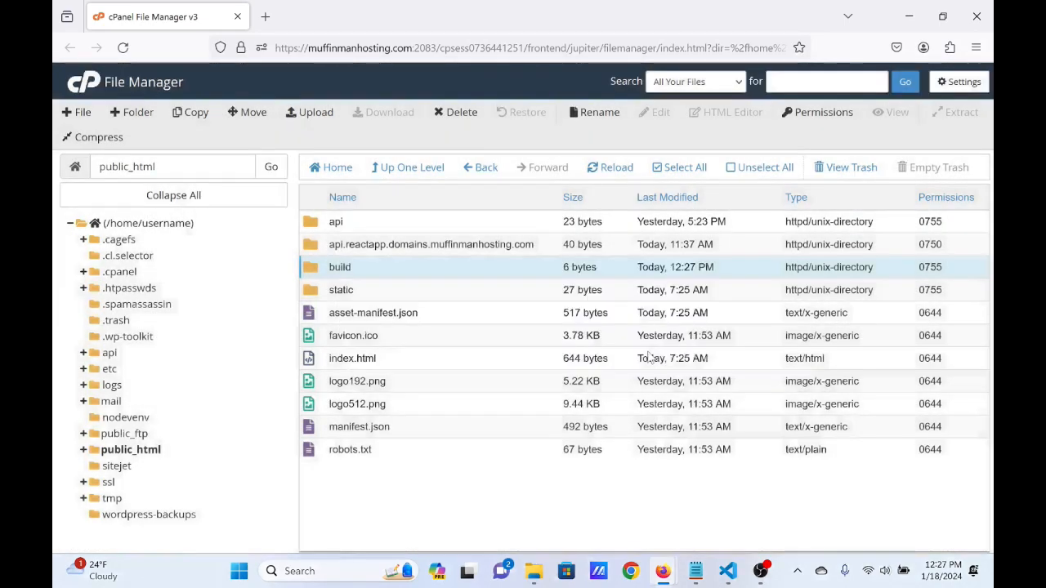
Open reactapp.domains.muffinmanhosting.com in a new browser tab and check the deployed site's home page heading.
click(265, 17)
text(rea)
key(Return)
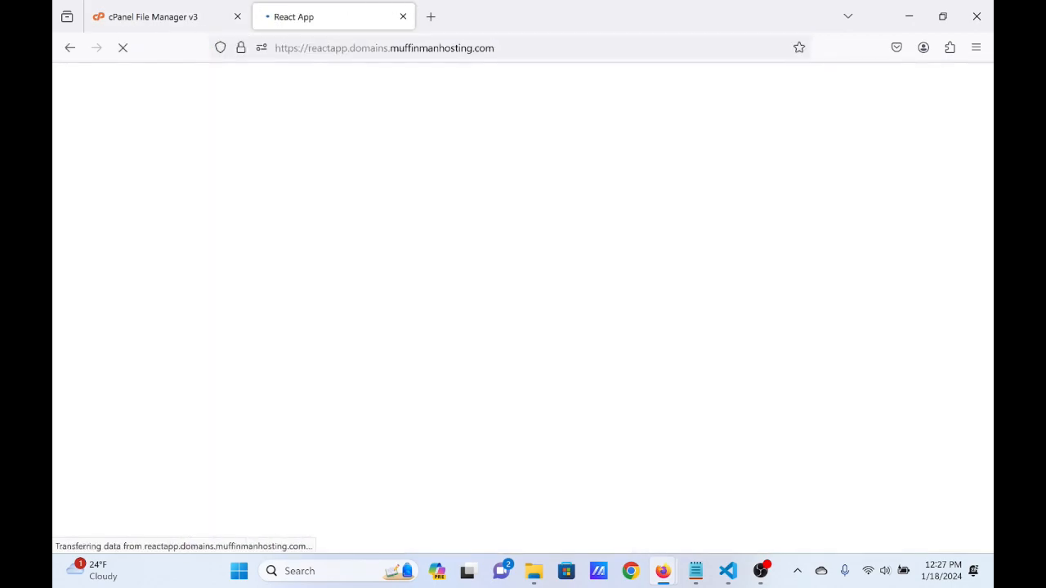
drag(182, 97, 64, 98)
click(62, 100)
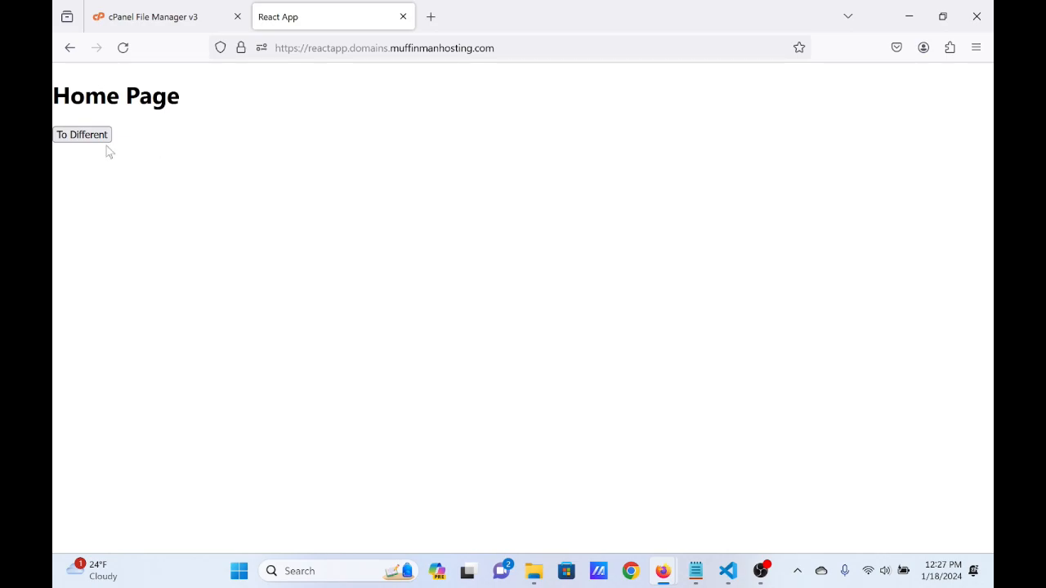
Test the home page's To Different link, read the resulting page, and go back to the previous page.
click(83, 138)
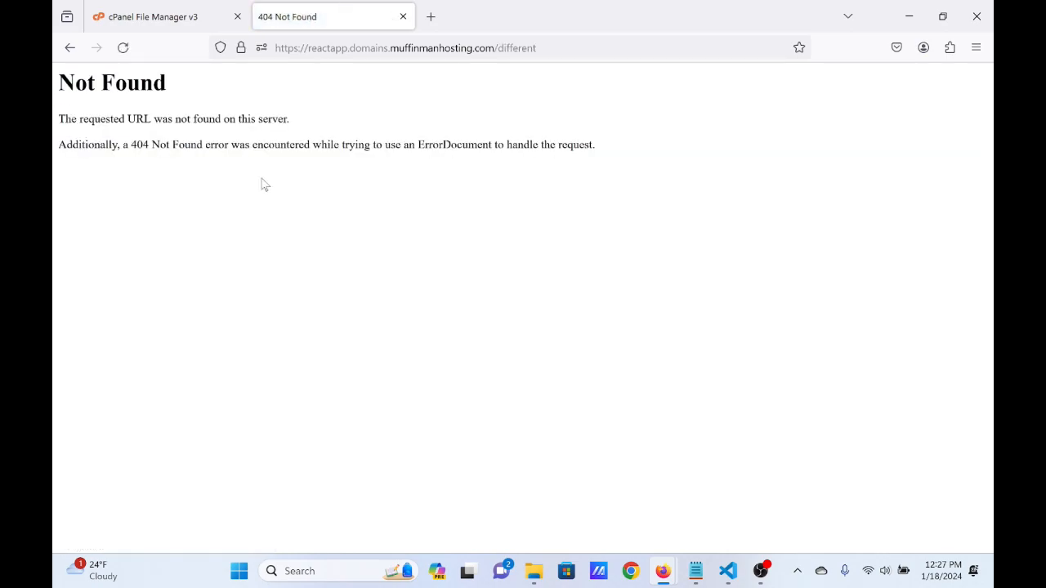
drag(78, 119, 626, 148)
click(625, 149)
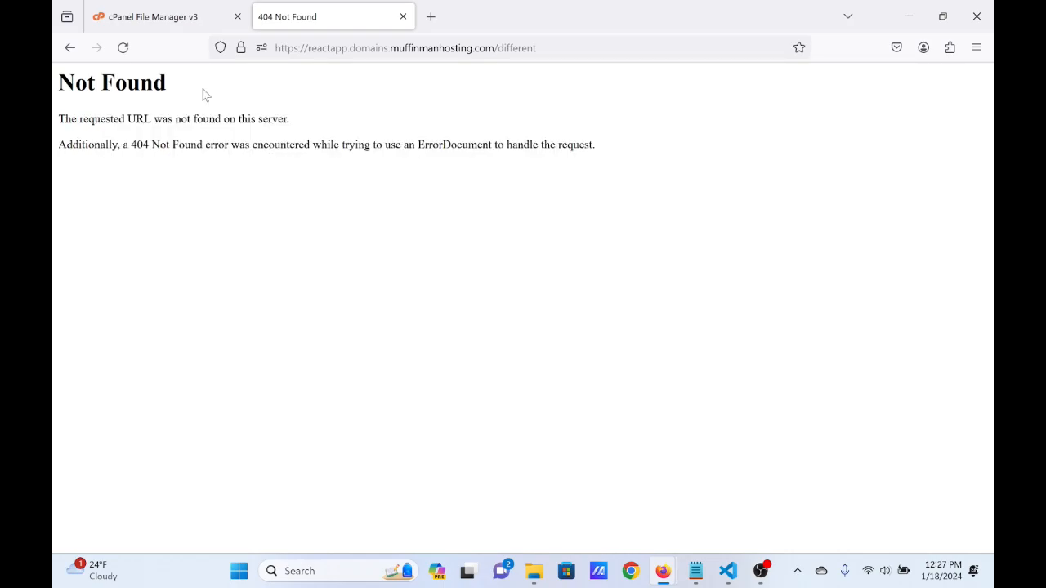
click(70, 47)
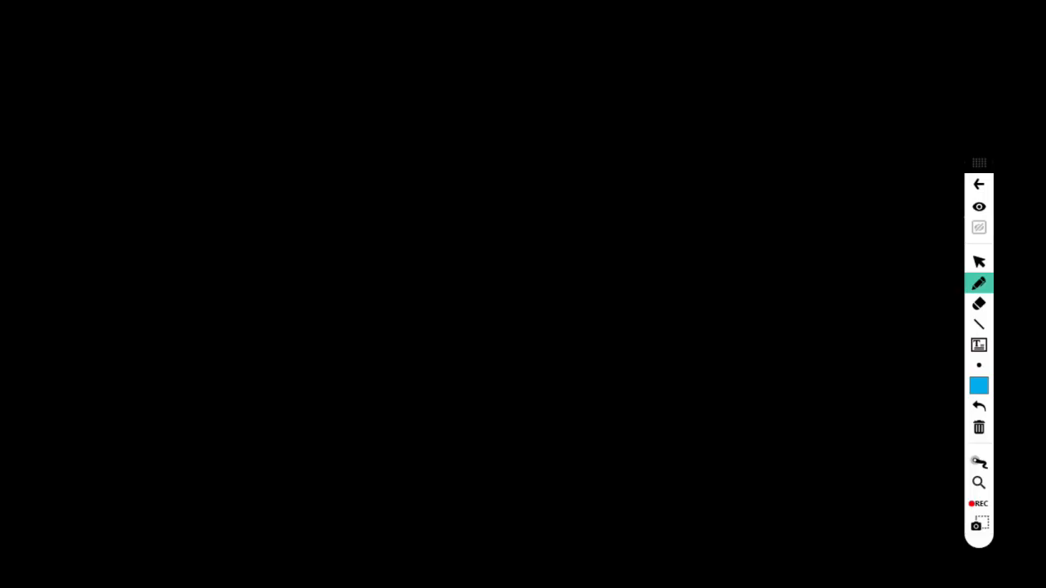
On the blank whiteboard, sketch a blue box labelled "website" with a box labelled "web server" directly above it.
mouse_move(658, 120)
mouse_down()
mouse_move(649, 215)
mouse_move(792, 104)
mouse_move(655, 114)
mouse_up()
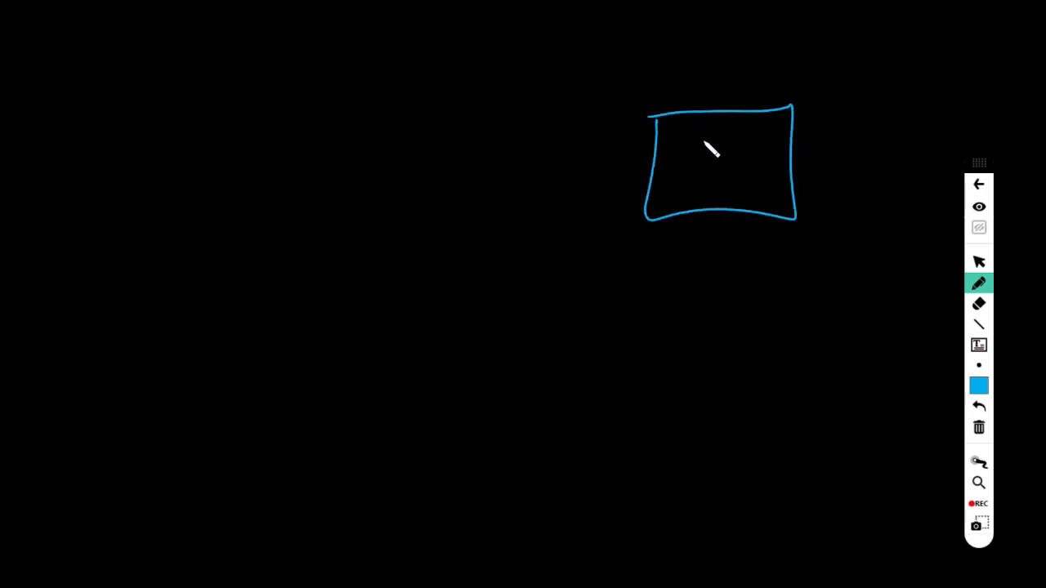
mouse_move(684, 150)
mouse_down()
mouse_move(697, 163)
mouse_move(791, 135)
mouse_up()
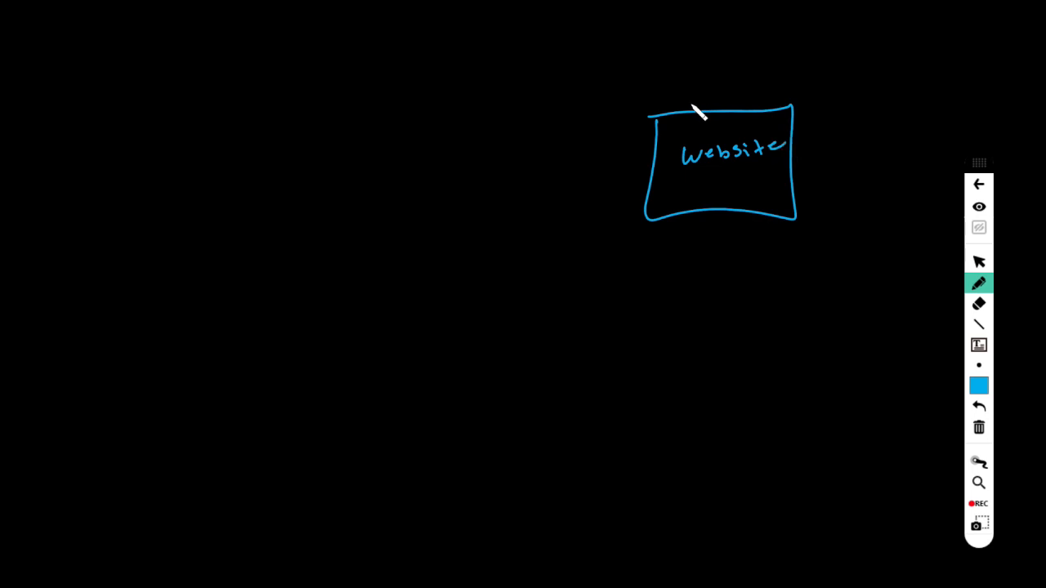
drag(671, 79, 688, 91)
mouse_move(712, 82)
mouse_down()
mouse_move(766, 89)
mouse_move(752, 93)
mouse_move(798, 79)
mouse_move(829, 84)
mouse_move(829, 63)
mouse_move(656, 113)
mouse_up()
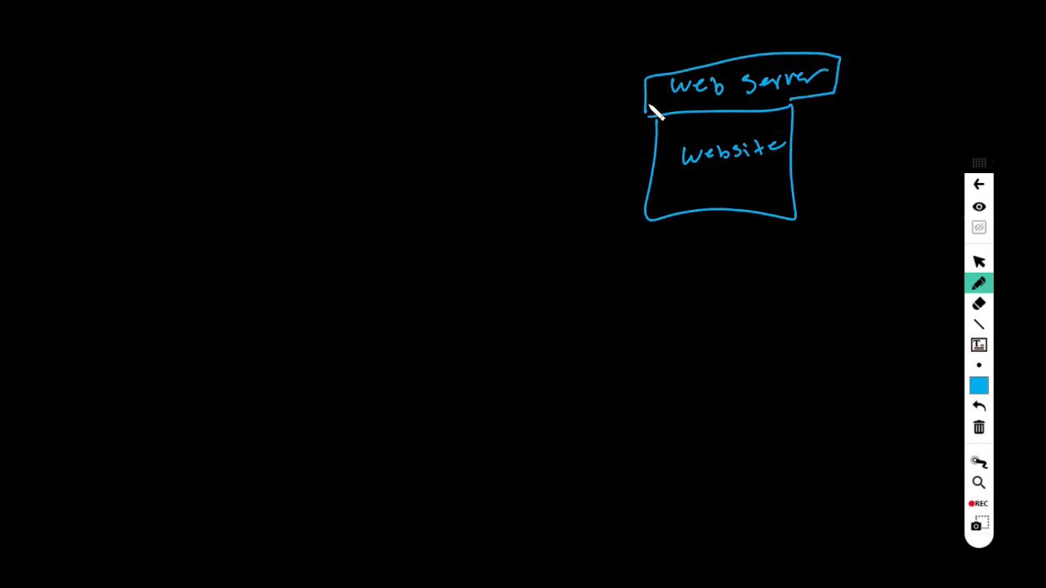